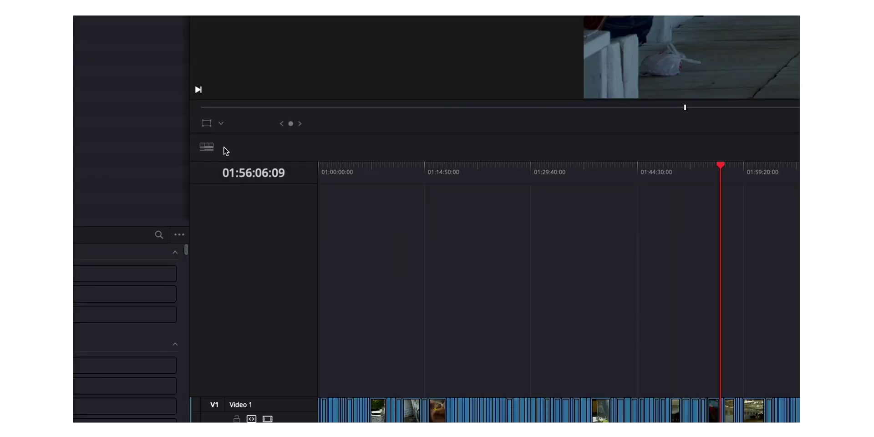
# Enable Stacked Timelines in Timeline View Options and add an empty tab beside ALL FOOTAGE
pyautogui.click(205, 148)
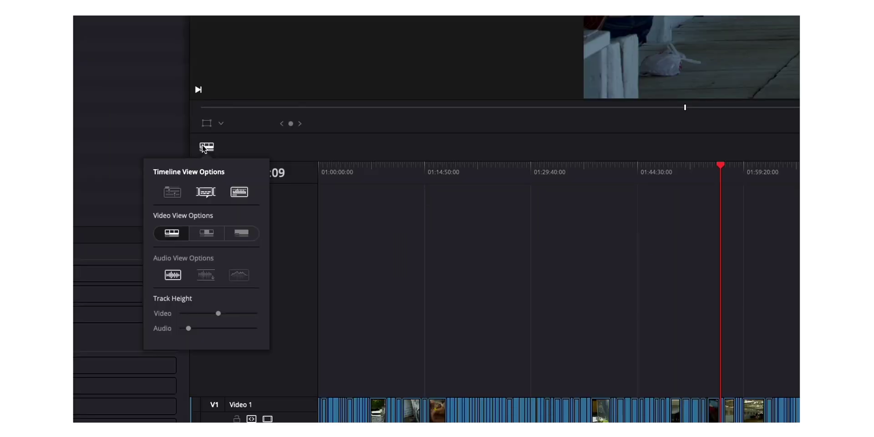
pyautogui.click(171, 193)
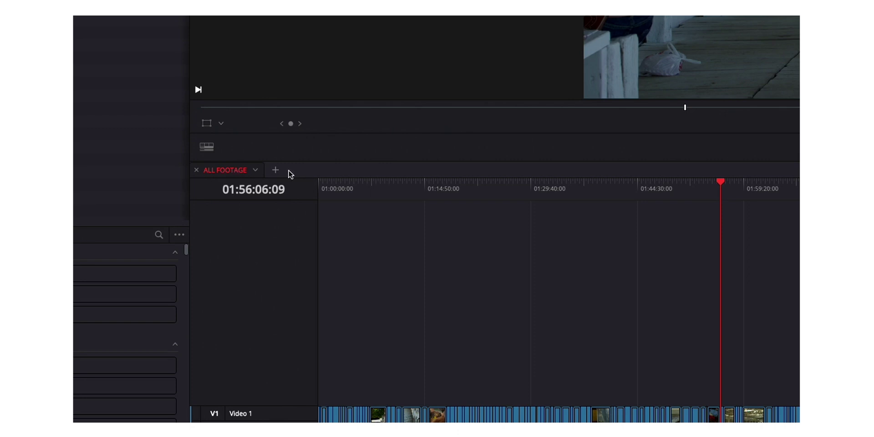
pyautogui.click(274, 172)
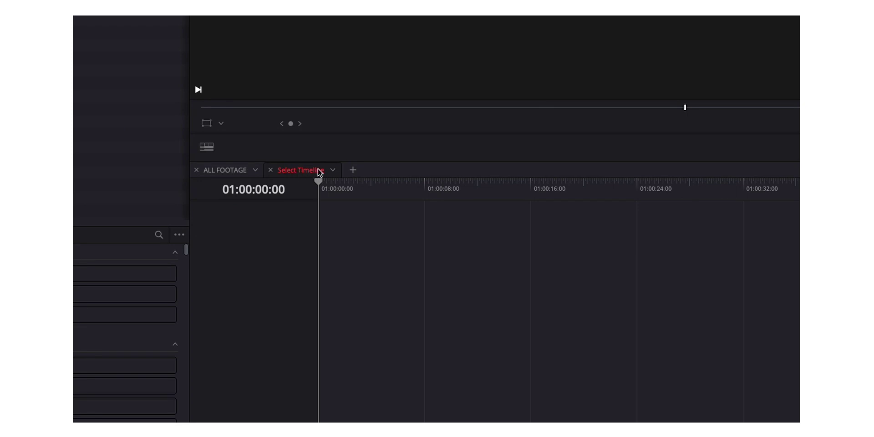
pyautogui.click(334, 170)
pyautogui.click(334, 172)
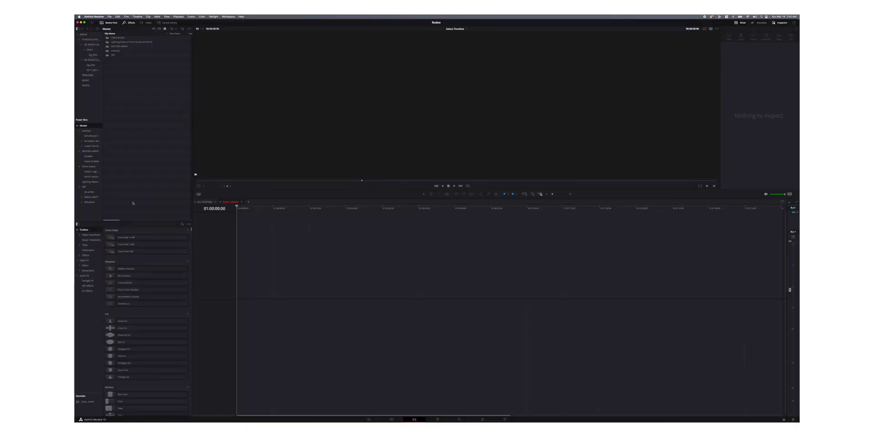
# Drag clips from the A017_0611 bin into the empty tab, then undo the resulting timeline
pyautogui.click(92, 54)
pyautogui.click(92, 70)
pyautogui.moveTo(125, 38); pyautogui.dragTo(246, 315)
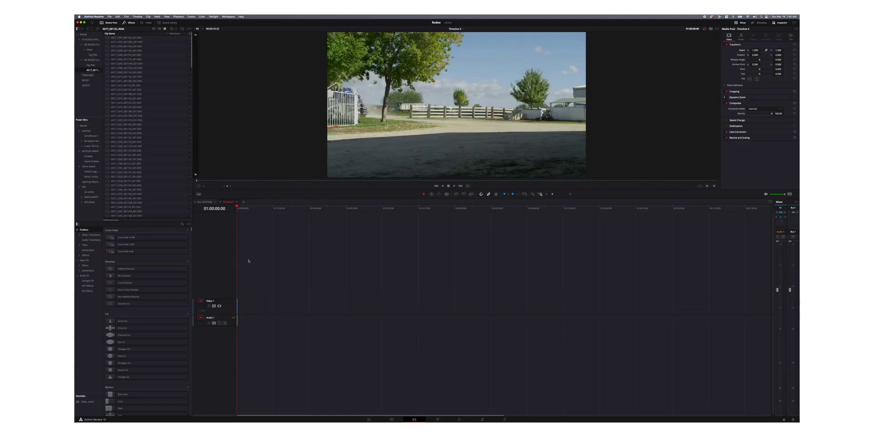
pyautogui.press('super+z')
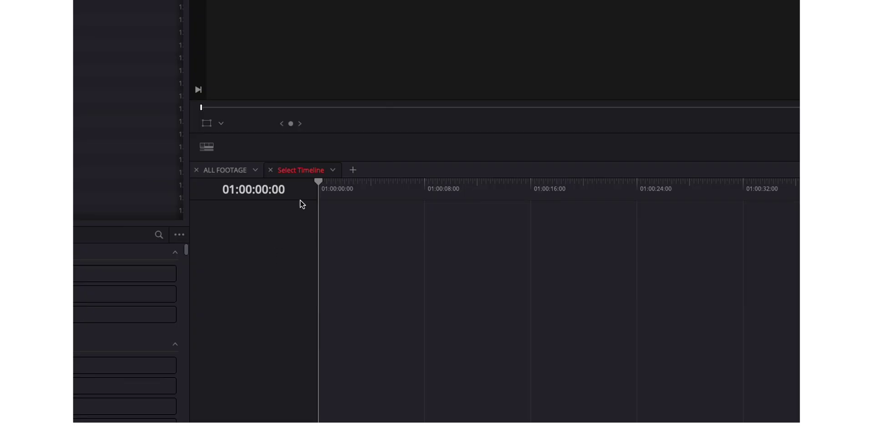
# Load SELECTS into the second tab and add another empty timeline tab
pyautogui.click(335, 169)
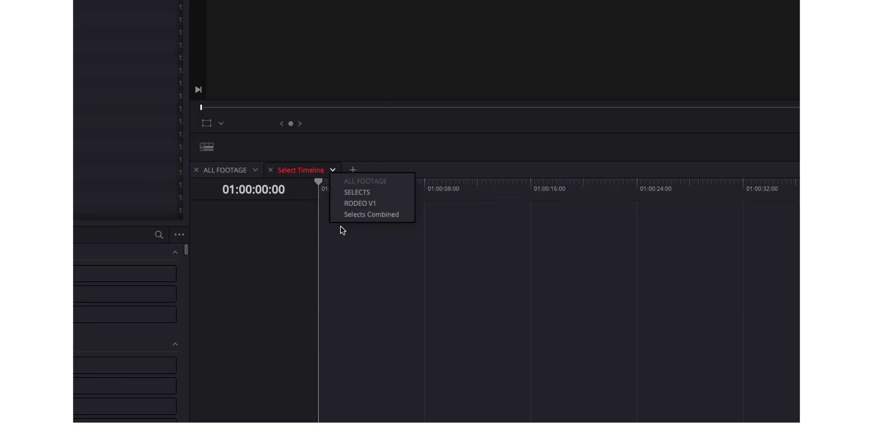
pyautogui.click(359, 196)
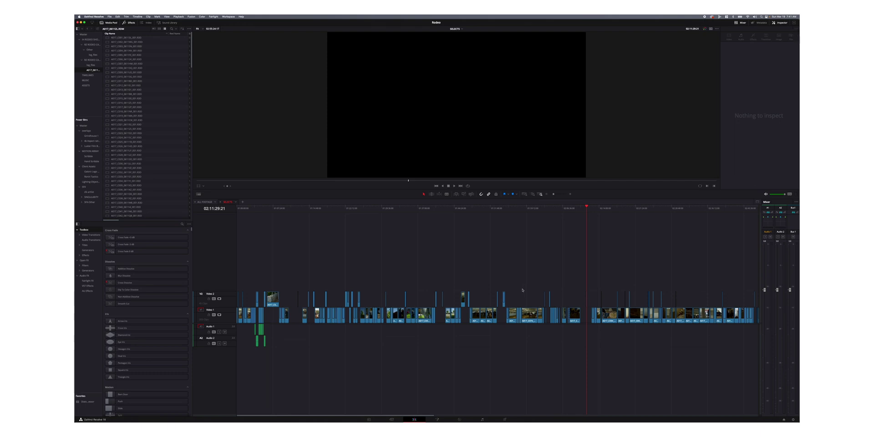
pyautogui.click(244, 202)
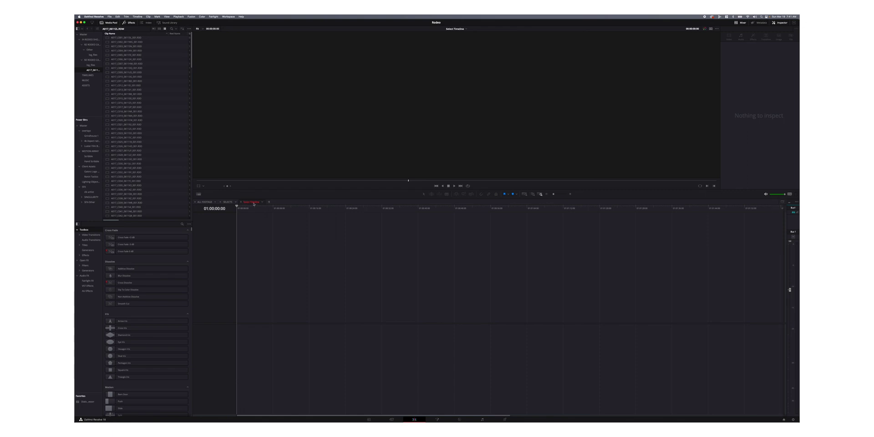
# Load RODEO V1 into the third tab and add an empty stacked timeline beneath it
pyautogui.click(263, 202)
pyautogui.click(273, 213)
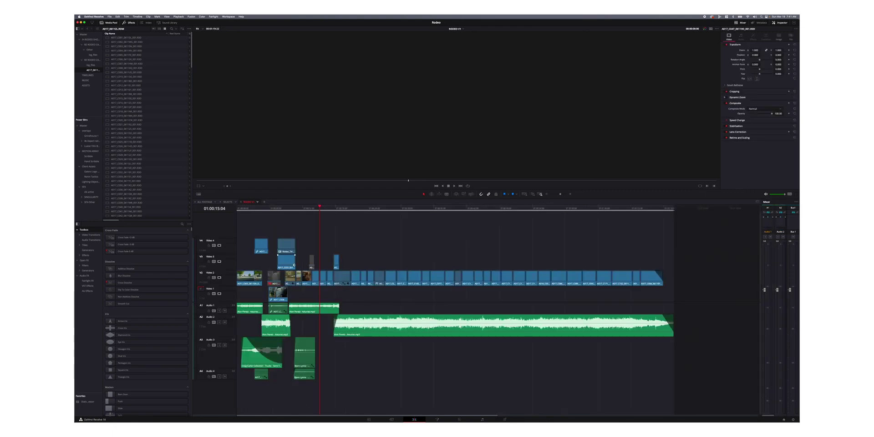
pyautogui.click(230, 202)
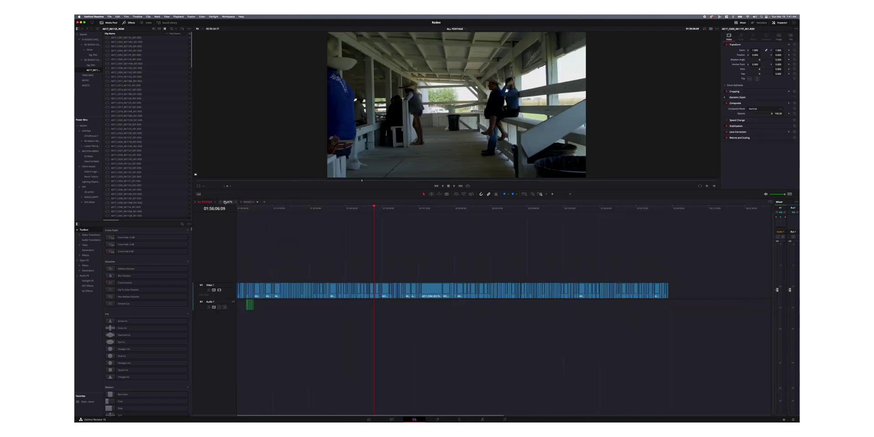
pyautogui.click(249, 202)
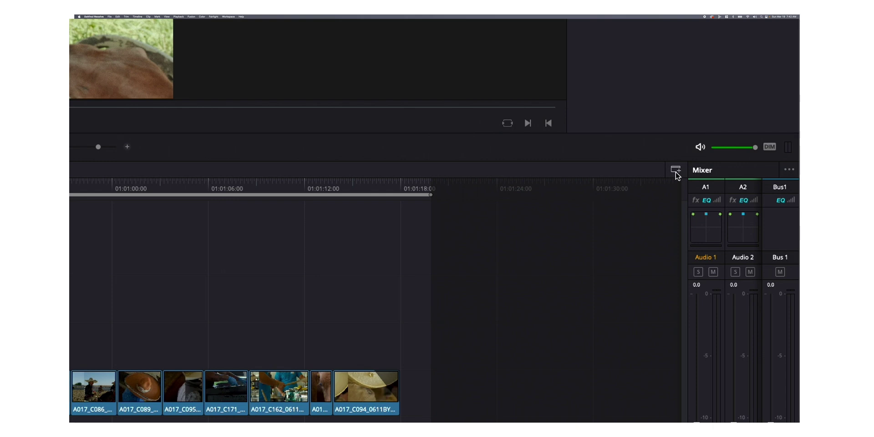
pyautogui.click(676, 172)
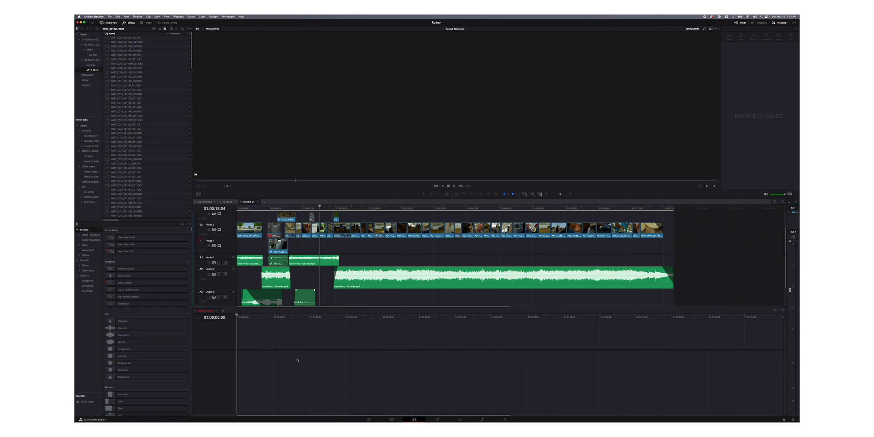
# Close the upper SELECTS tab and load SELECTS into the lower stacked timeline
pyautogui.click(220, 202)
pyautogui.click(217, 311)
pyautogui.click(225, 318)
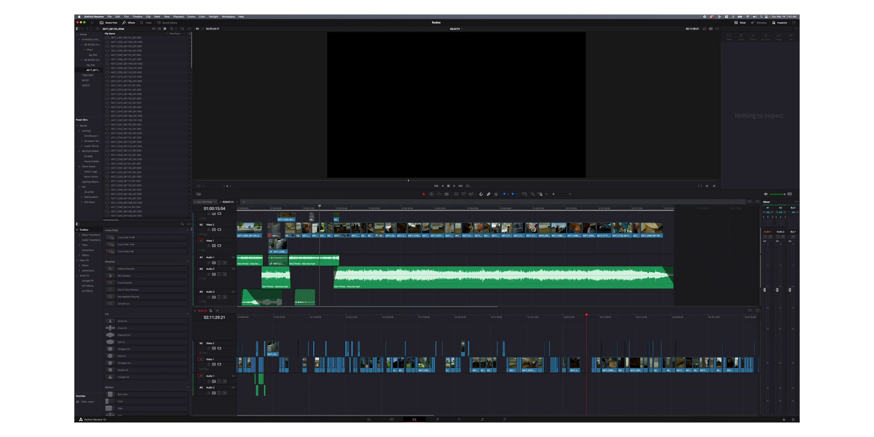
# Open Selects Combined in a new lower tab and paste the SELECTS clips into it
pyautogui.click(217, 310)
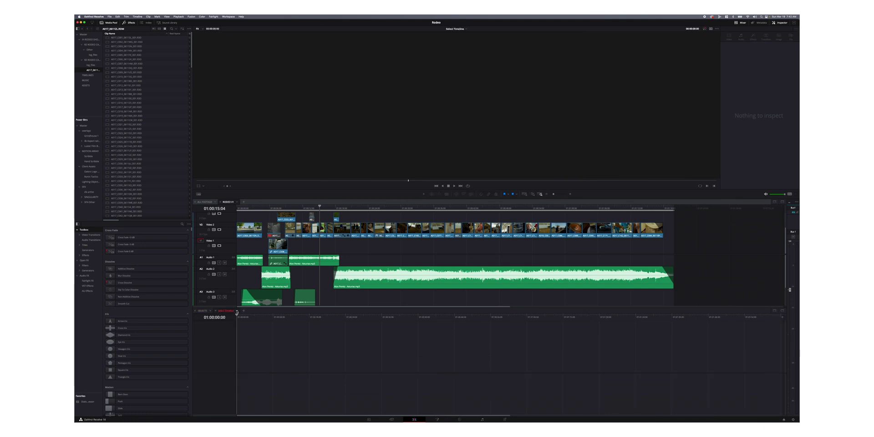
pyautogui.click(237, 311)
pyautogui.click(245, 325)
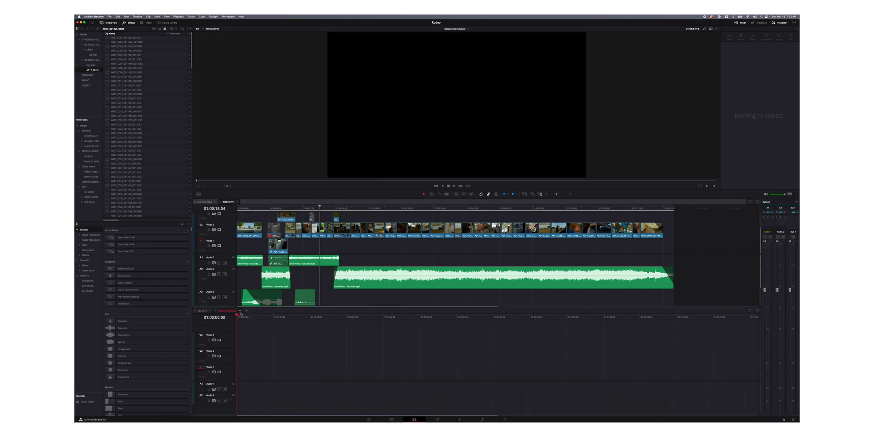
pyautogui.click(204, 311)
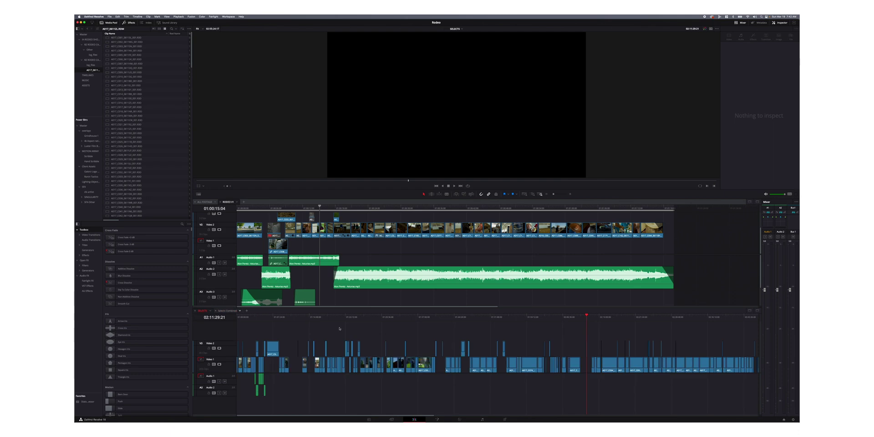
pyautogui.scroll(-2, 696, 341)
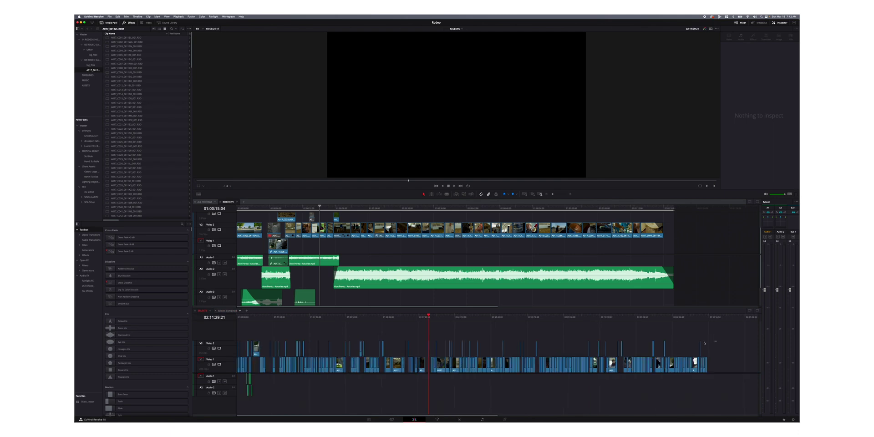
pyautogui.moveTo(705, 343); pyautogui.dragTo(229, 358)
pyautogui.click(228, 311)
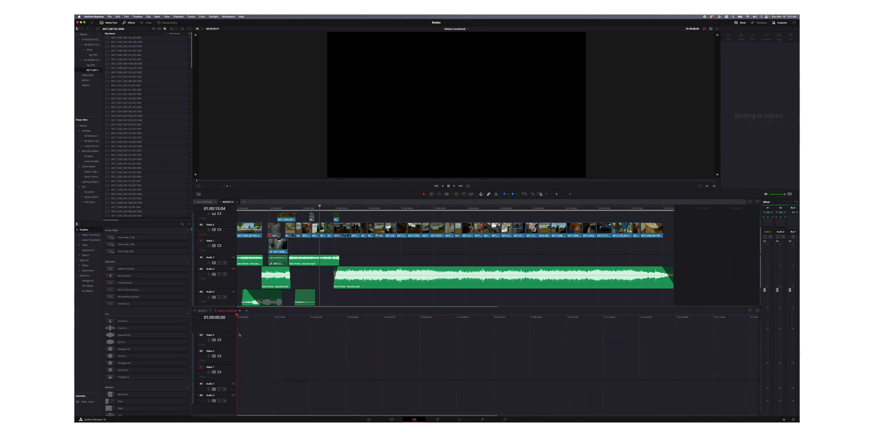
pyautogui.hotkey('ctrl', 'v')
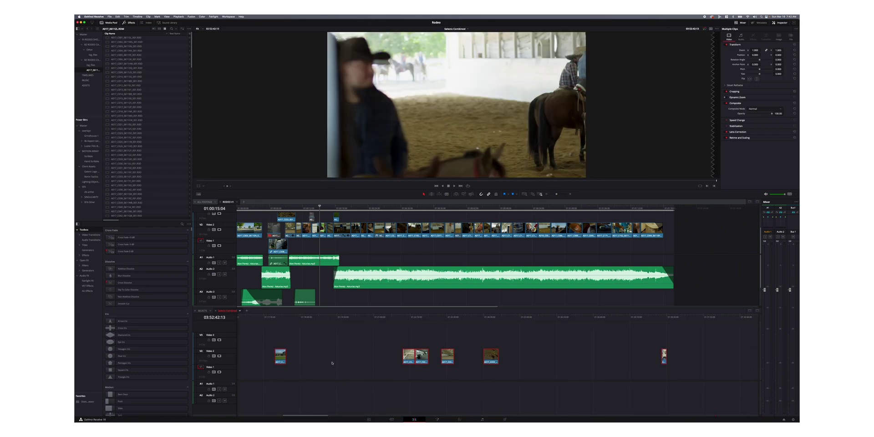
pyautogui.click(331, 363)
pyautogui.hotkey('shift', 'z')
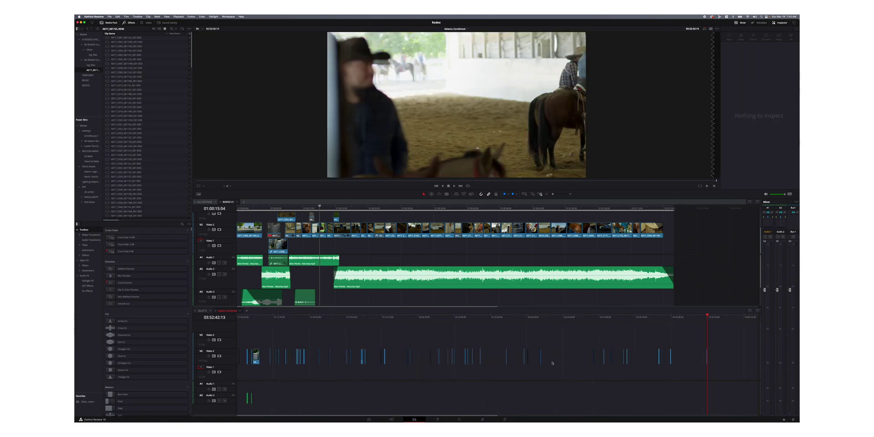
# Scrub and zoom the SELECTS timeline, then run Edit > Delete Gaps on its clips
pyautogui.click(237, 317)
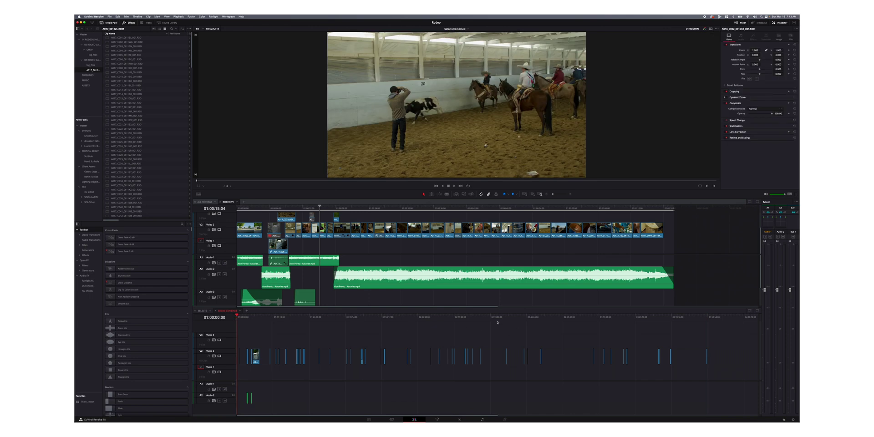
pyautogui.moveTo(632, 317); pyautogui.dragTo(366, 337)
pyautogui.press('super+equal')
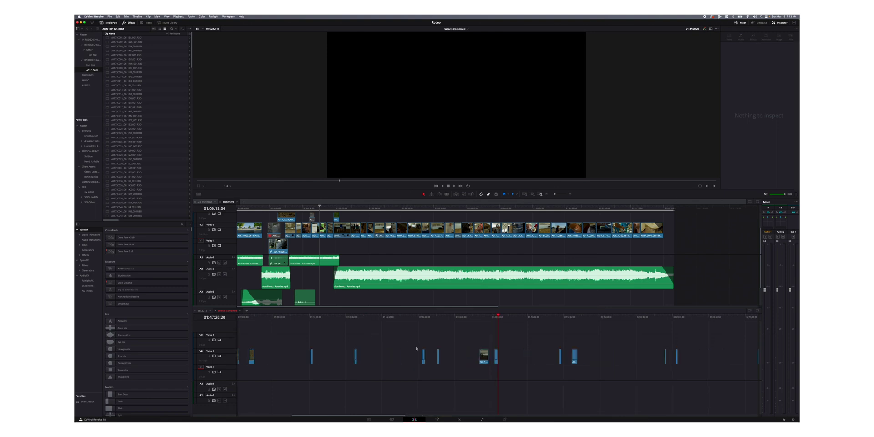
pyautogui.press('super+equal')
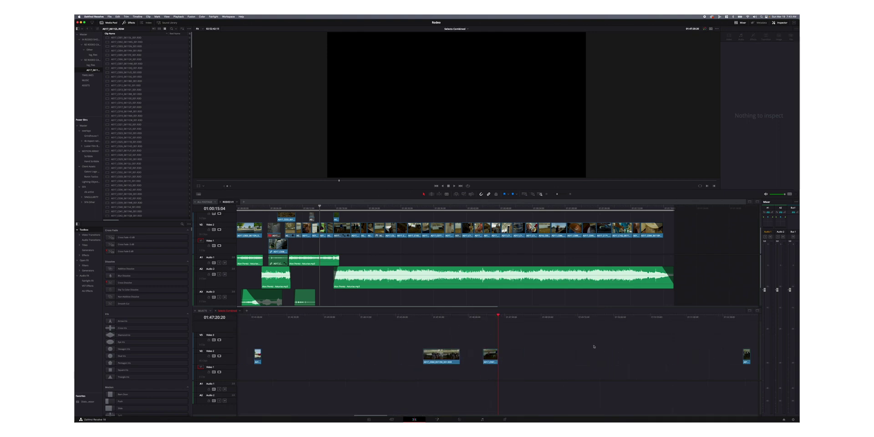
pyautogui.press('super+minus')
pyautogui.press('super+minus')
pyautogui.press('super+minus')
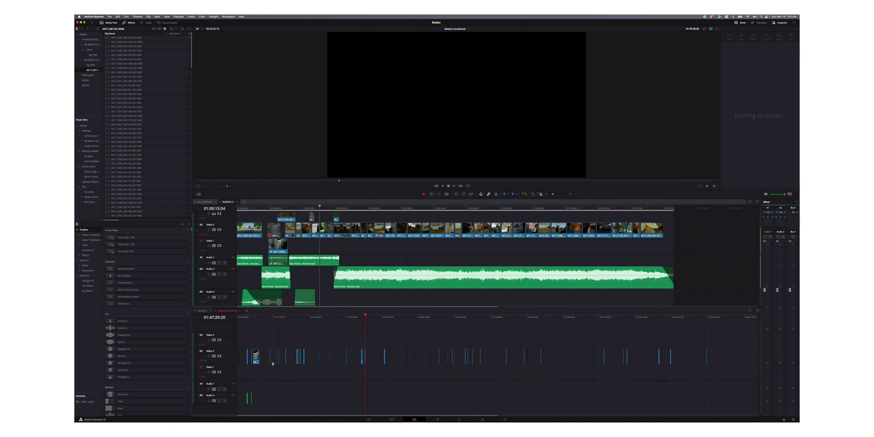
pyautogui.click(118, 16)
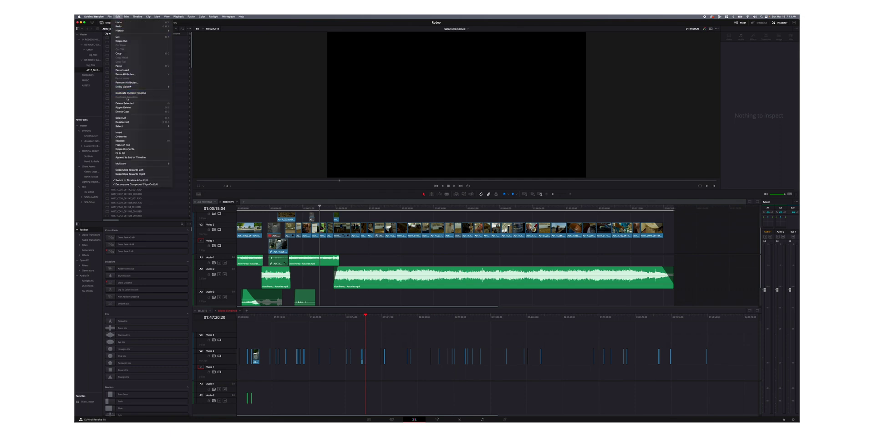
pyautogui.click(137, 111)
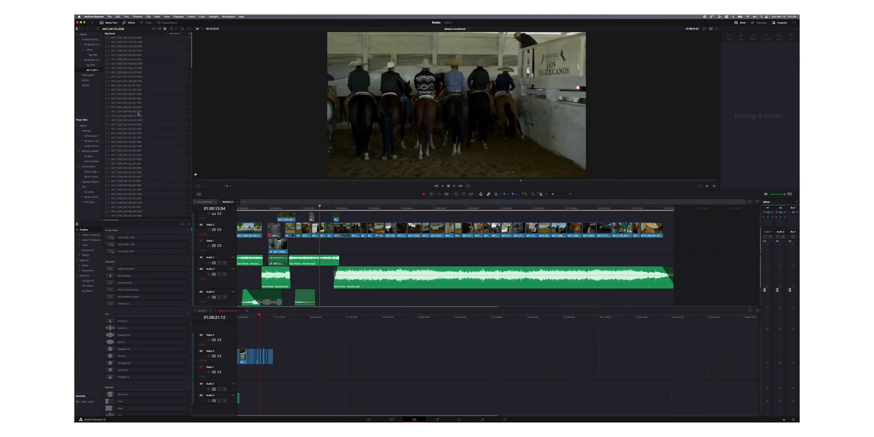
pyautogui.hotkey('shift', 'z')
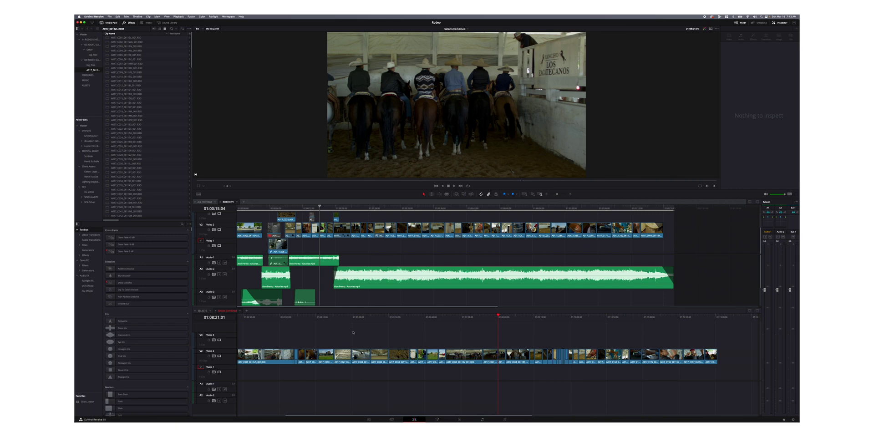
pyautogui.hotkey('shift', 'z')
# Add a chosen select to the RODEO timeline on V3, then select all upper clips
pyautogui.moveTo(240, 317); pyautogui.dragTo(301, 340)
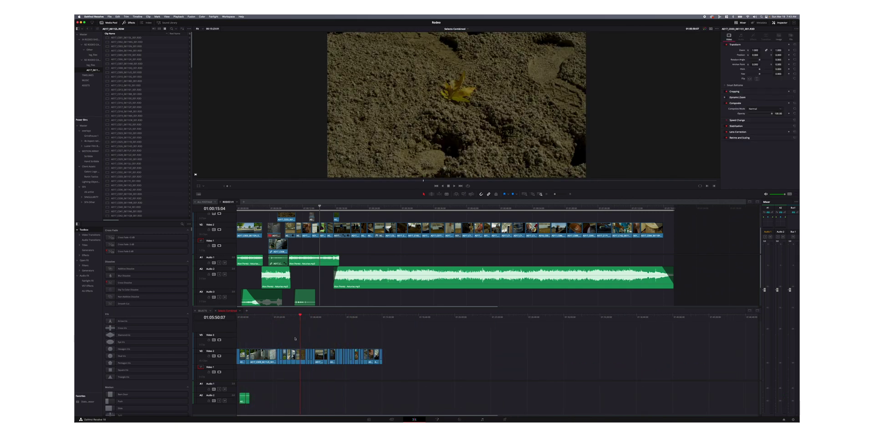
pyautogui.hotkey('shift', 'z')
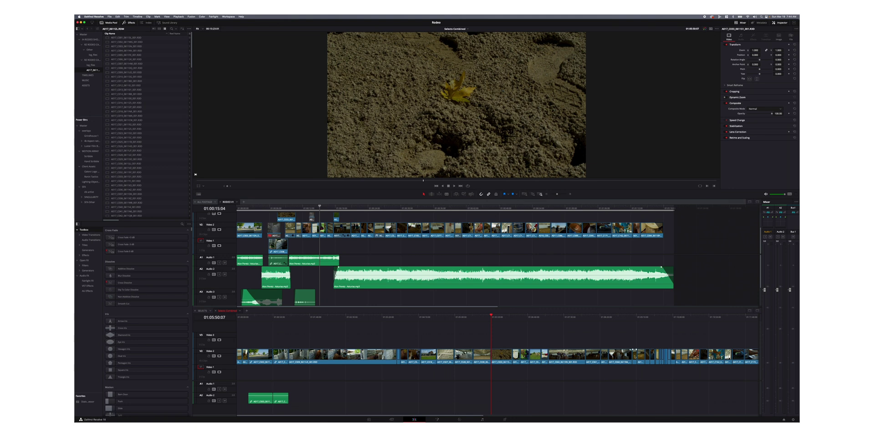
pyautogui.moveTo(634, 354); pyautogui.dragTo(524, 216)
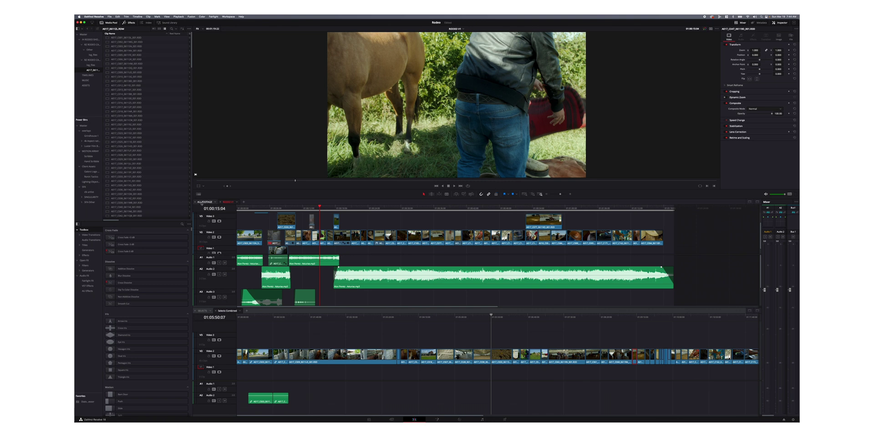
pyautogui.press('super+a')
pyautogui.scroll(-1, 238, 214)
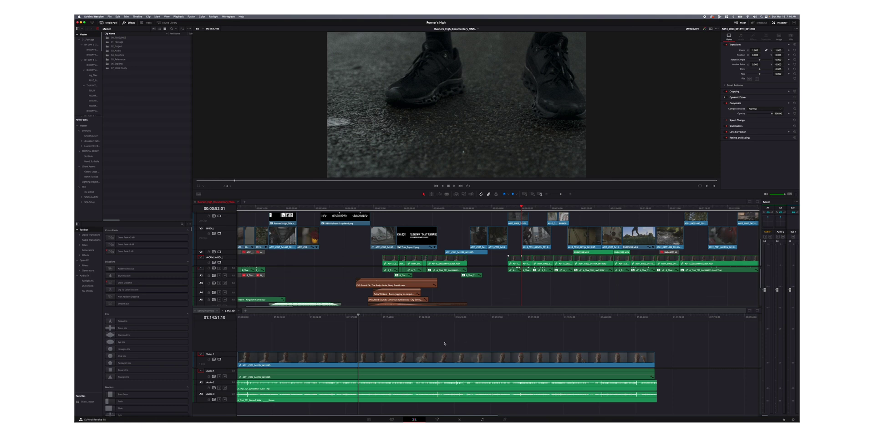
pyautogui.click(402, 370)
# Burn the source timecode into the viewer via Data Burn-In and re-enable the top clip
pyautogui.click(225, 17)
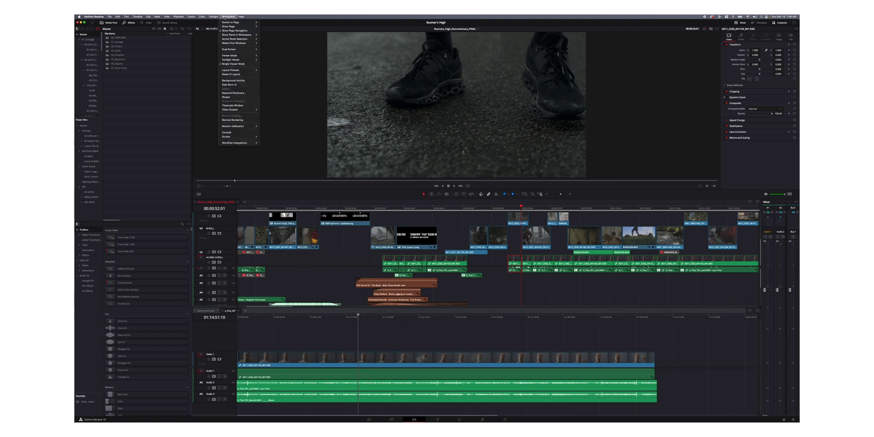
pyautogui.click(230, 84)
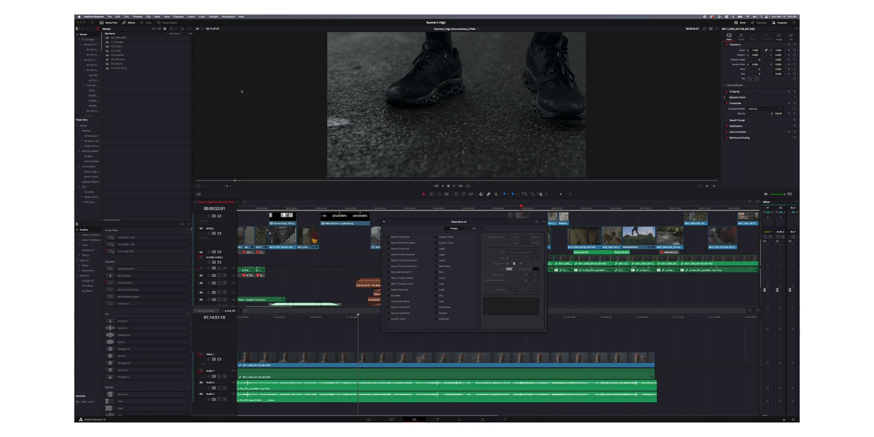
pyautogui.click(389, 249)
pyautogui.click(384, 222)
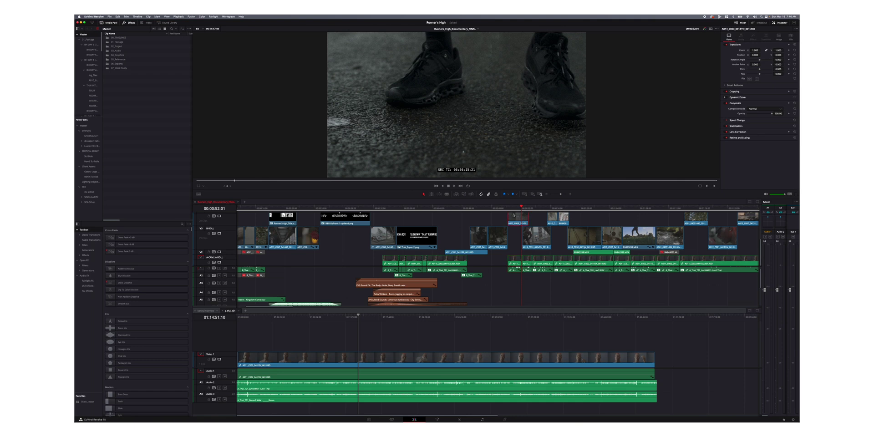
pyautogui.press('d')
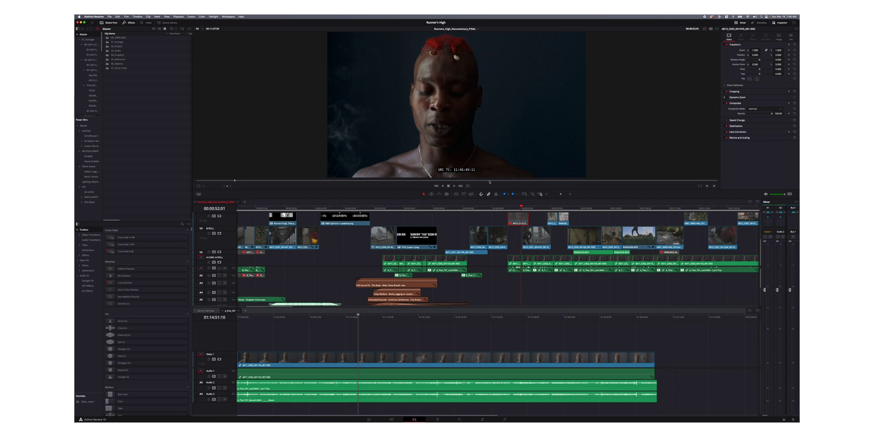
# Play back the interview in the lower a_thai_t01 timeline
pyautogui.click(357, 316)
pyautogui.press('space')
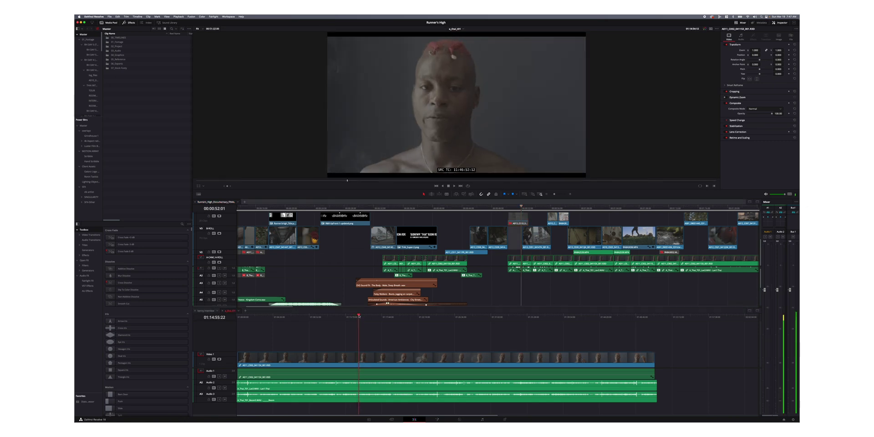
pyautogui.click(358, 316)
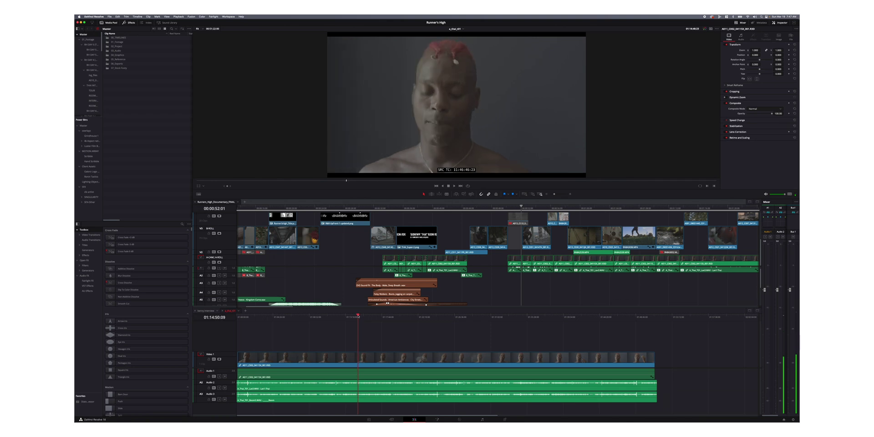
pyautogui.press('space')
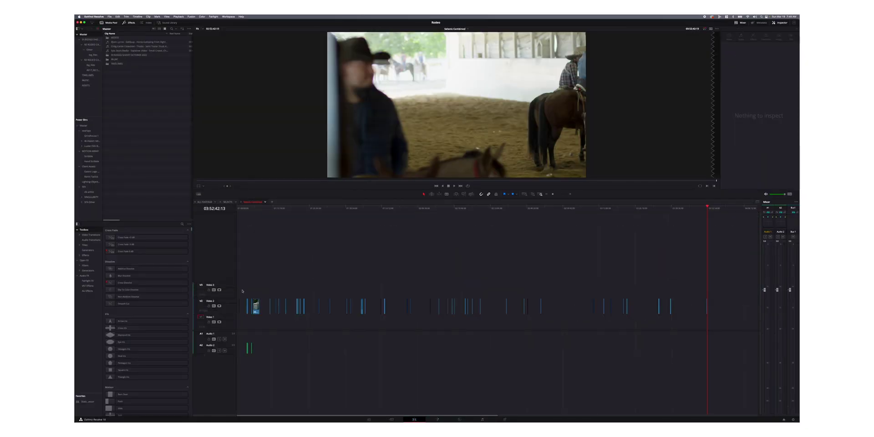
# Run Edit > Delete Gaps on the Selects Combined timeline
pyautogui.click(119, 17)
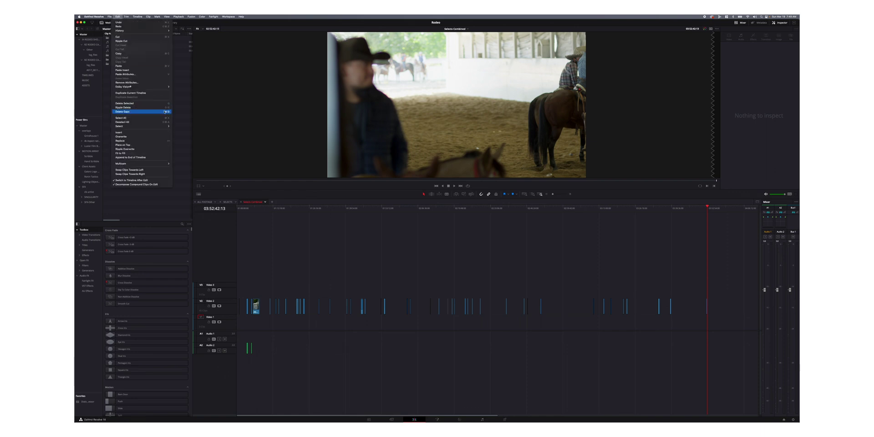
pyautogui.click(276, 276)
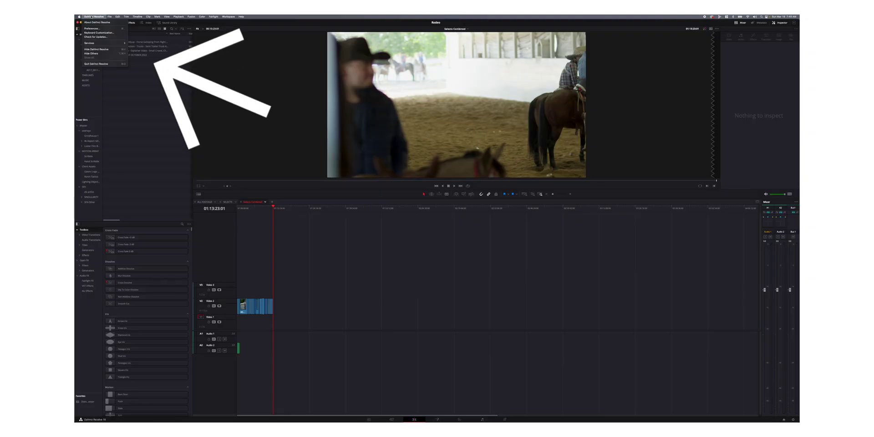
# Assign a shortcut to Start to Playhead in Keyboard Customization, then close it
pyautogui.click(91, 33)
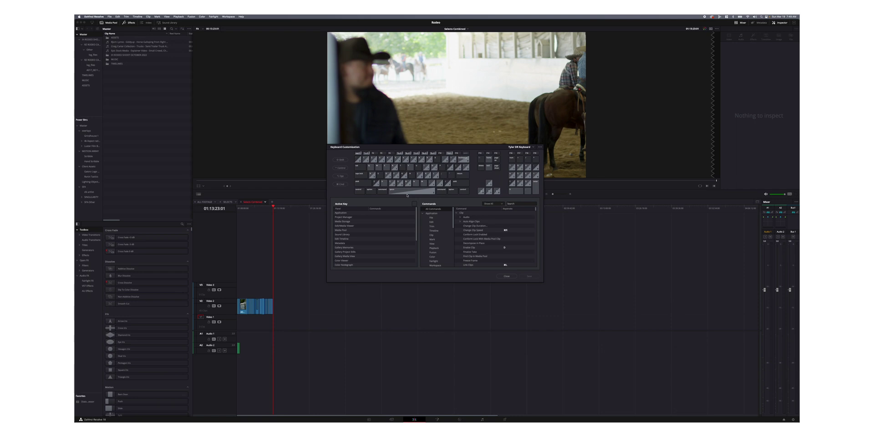
pyautogui.click(504, 278)
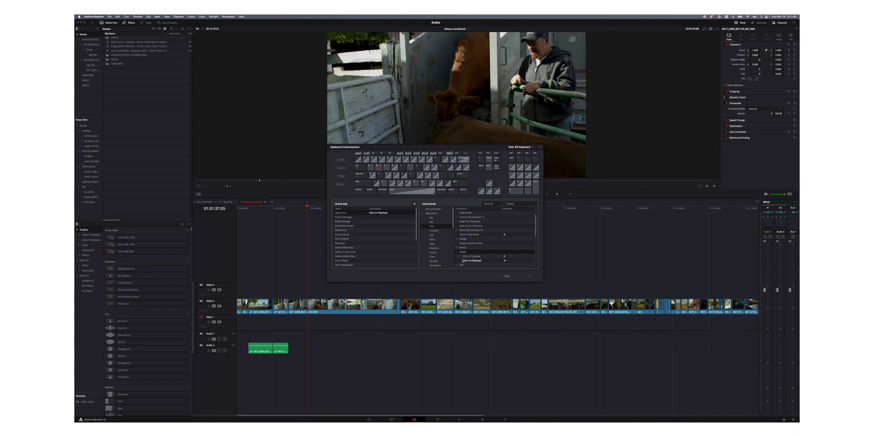
pyautogui.click(511, 276)
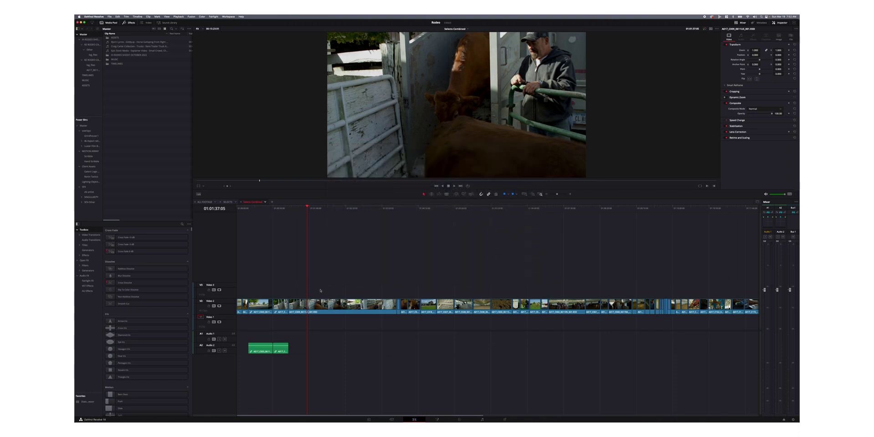
# Split the V2 clip where the cow enters the chute, delete the first piece and gap, then undo both
pyautogui.click(300, 208)
pyautogui.moveTo(300, 208); pyautogui.dragTo(310, 292)
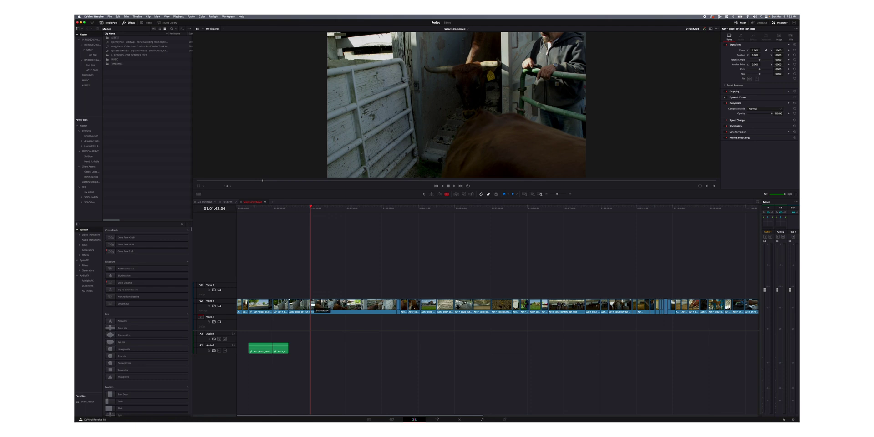
pyautogui.press('super+b')
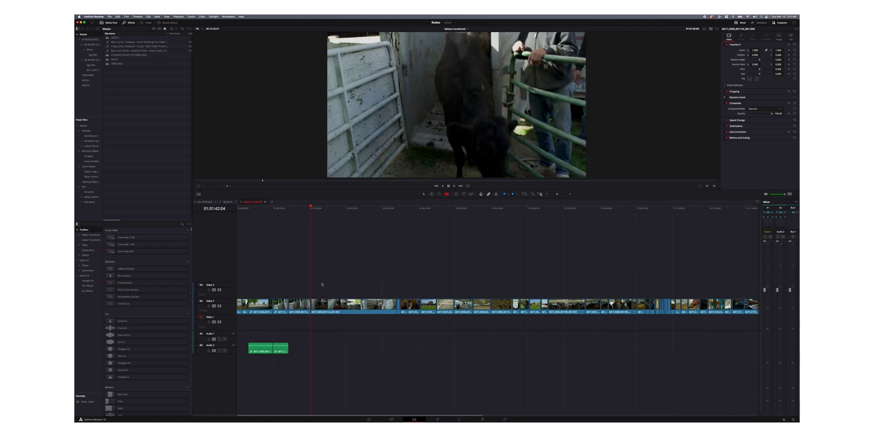
pyautogui.click(296, 306)
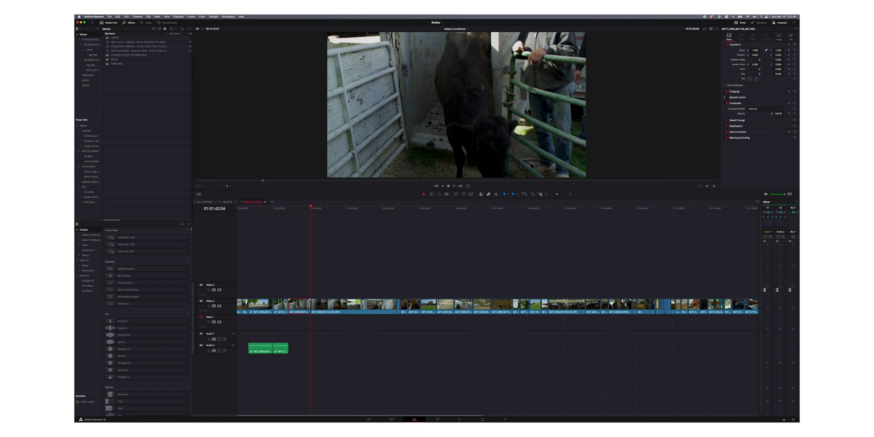
pyautogui.press('BackSpace')
pyautogui.click(297, 306)
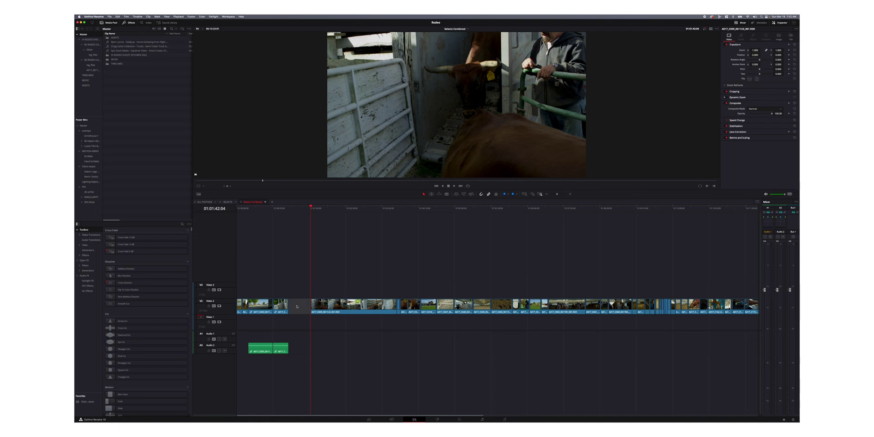
pyautogui.press('BackSpace')
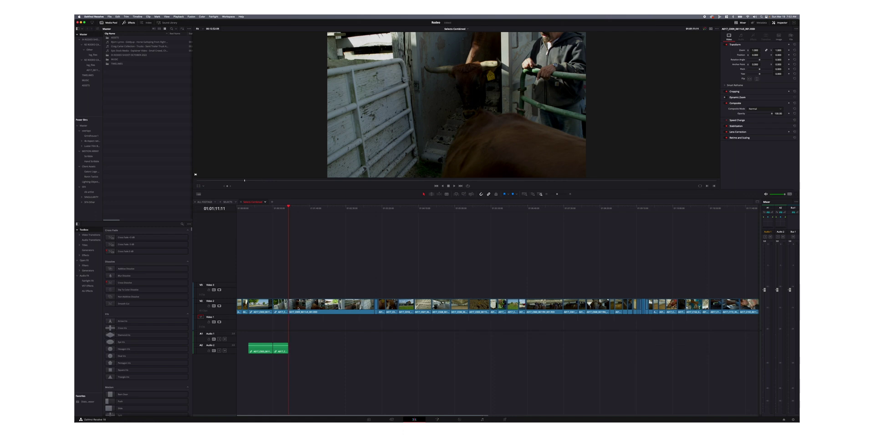
pyautogui.press('super+z')
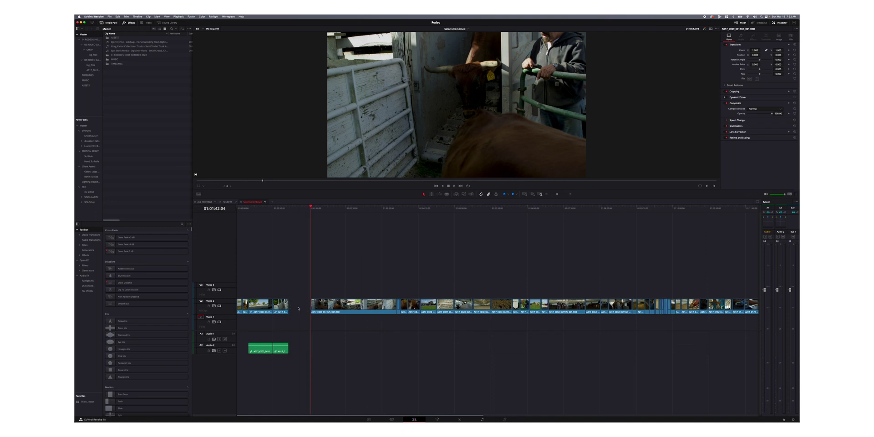
pyautogui.press('super+z')
# Ripple-delete the A017_C009 piece, then trim the clip start to the playhead, closing the gap
pyautogui.click(300, 304)
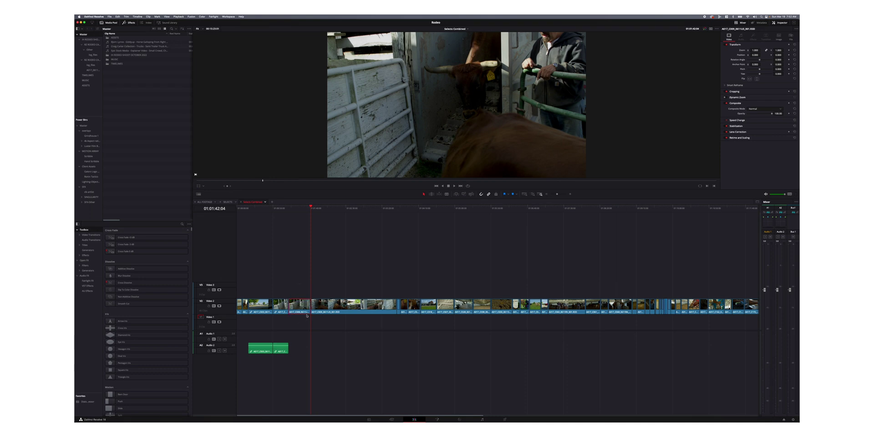
pyautogui.hotkey('shift', 'BackSpace')
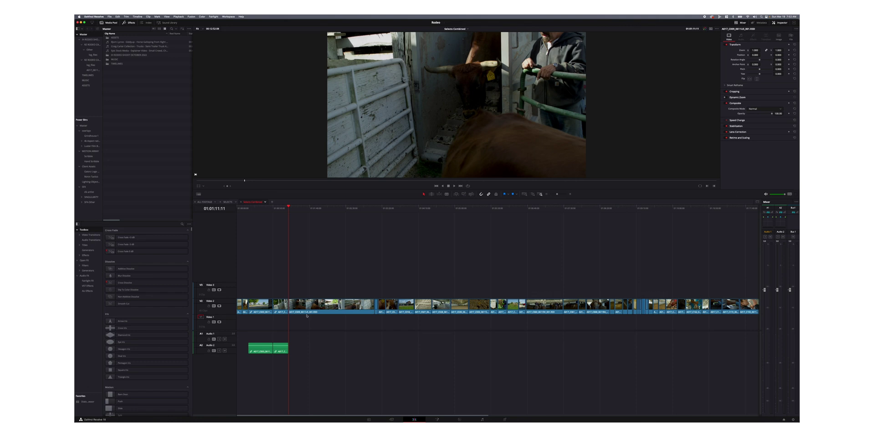
pyautogui.press('F9')
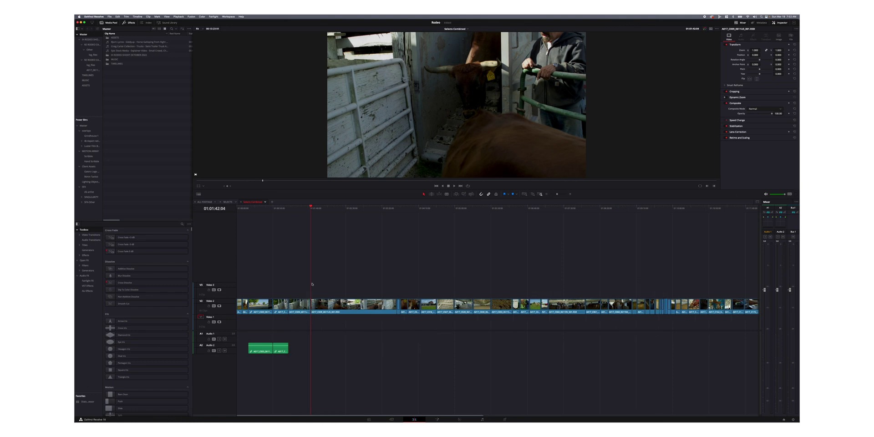
pyautogui.press('space')
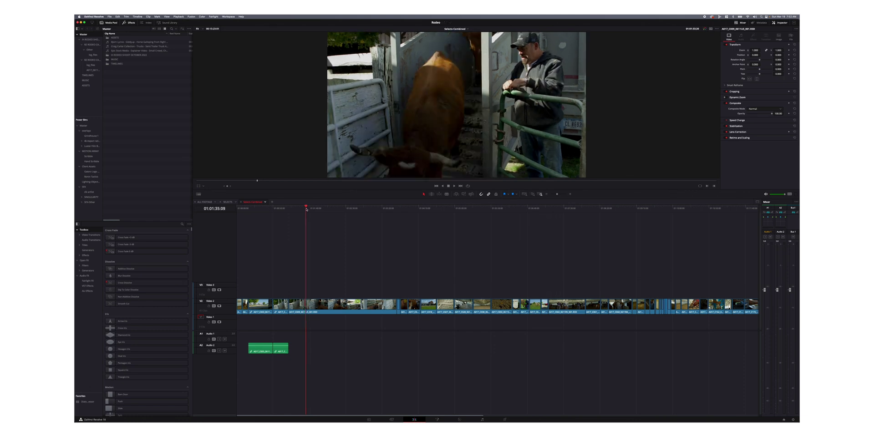
pyautogui.press('super+z')
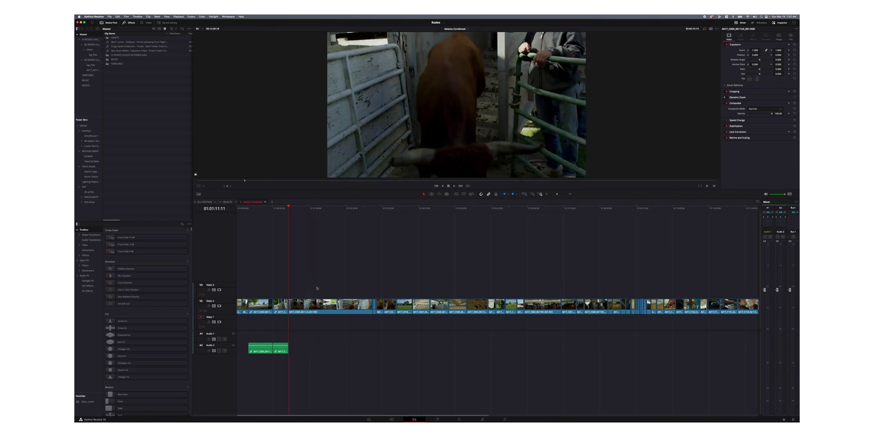
pyautogui.click(319, 208)
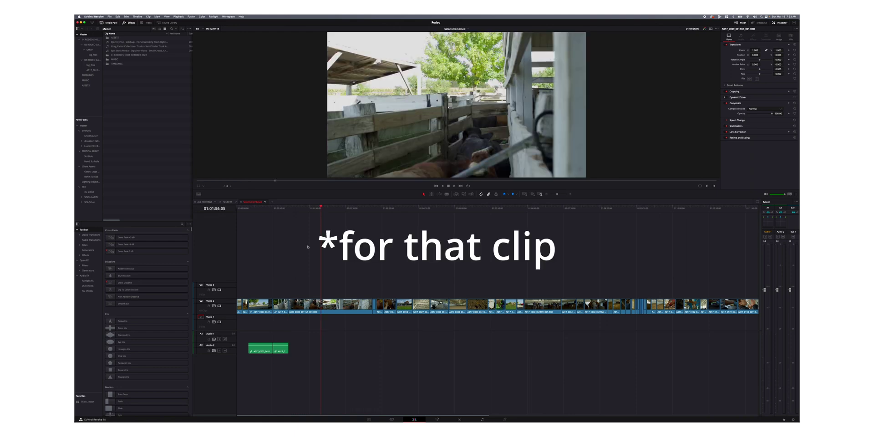
pyautogui.press('super+shift+]')
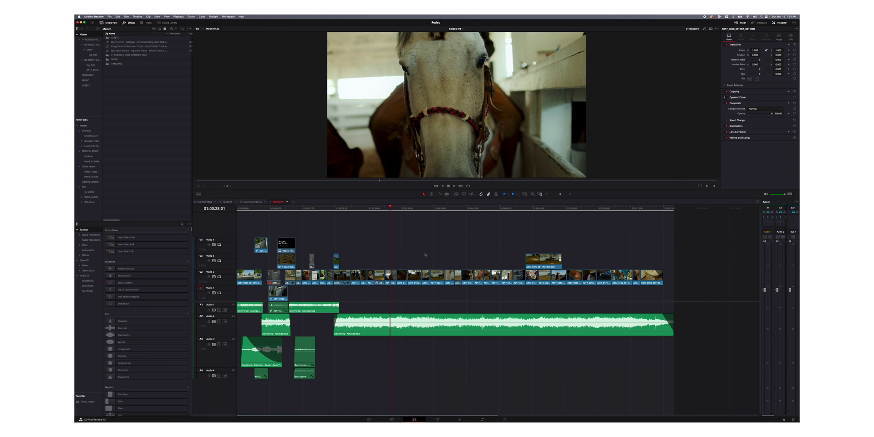
# Split Video 2 and Audio 2 at the playhead, undo the split, and select the Video 3 gap
pyautogui.press('super+b')
pyautogui.click(378, 208)
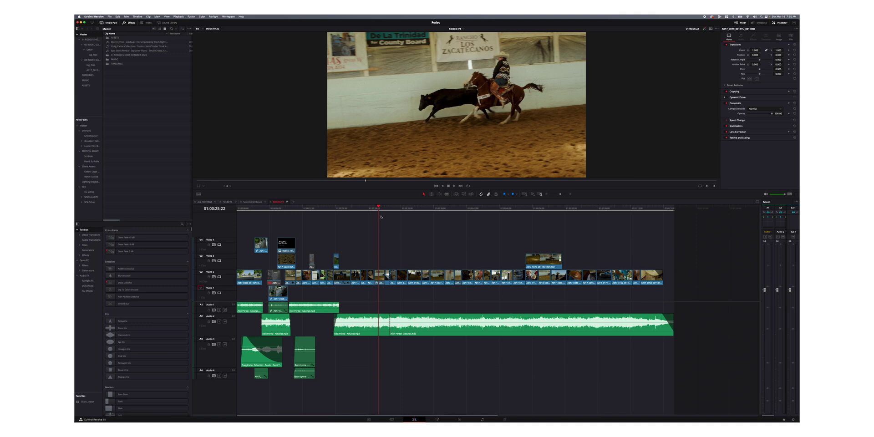
pyautogui.press('super+z')
pyautogui.press('super+b')
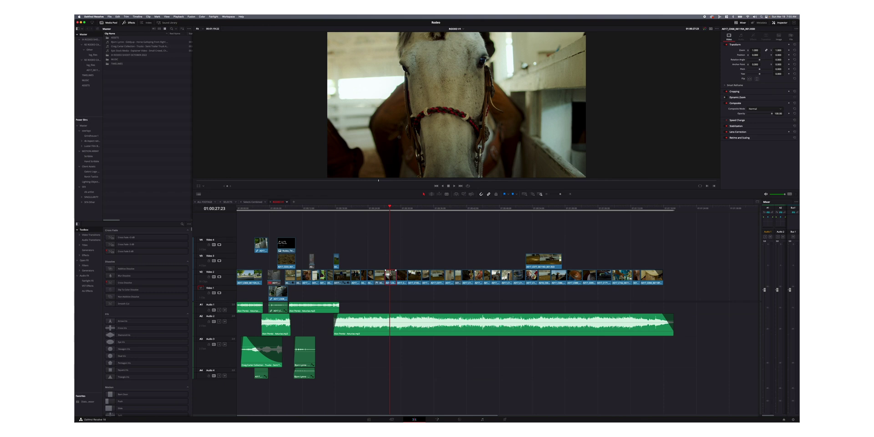
pyautogui.click(394, 264)
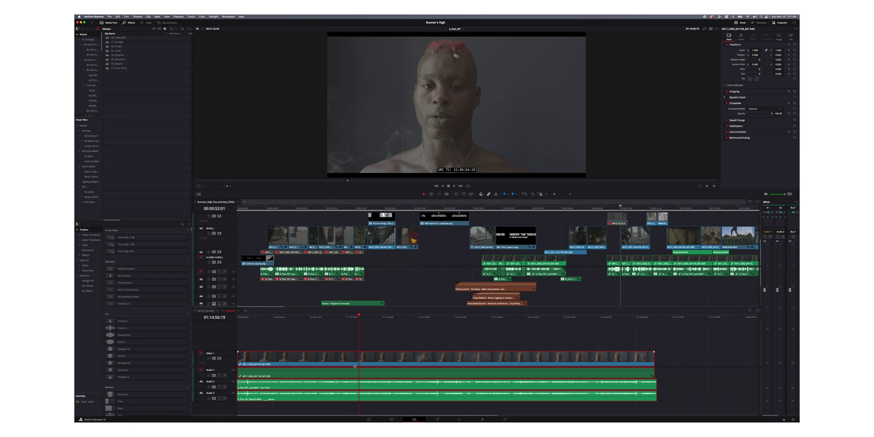
# Show the Auto Align Clips options (timecode or waveform) for the selected clips
pyautogui.rightClick(518, 359)
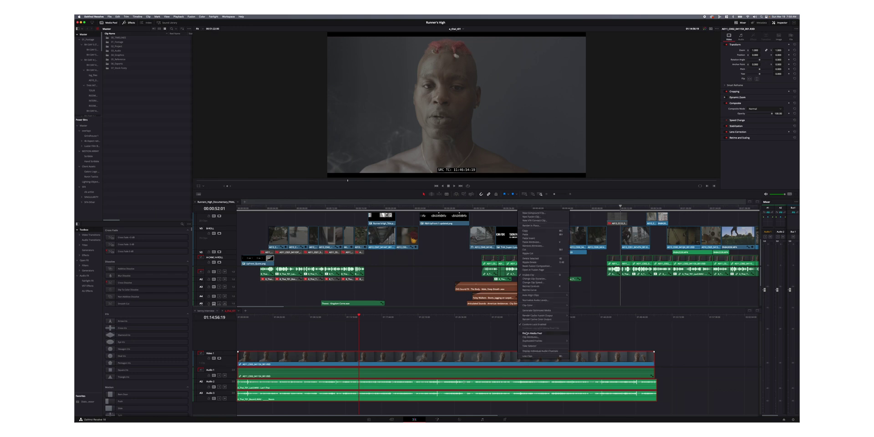
pyautogui.moveTo(529, 296)
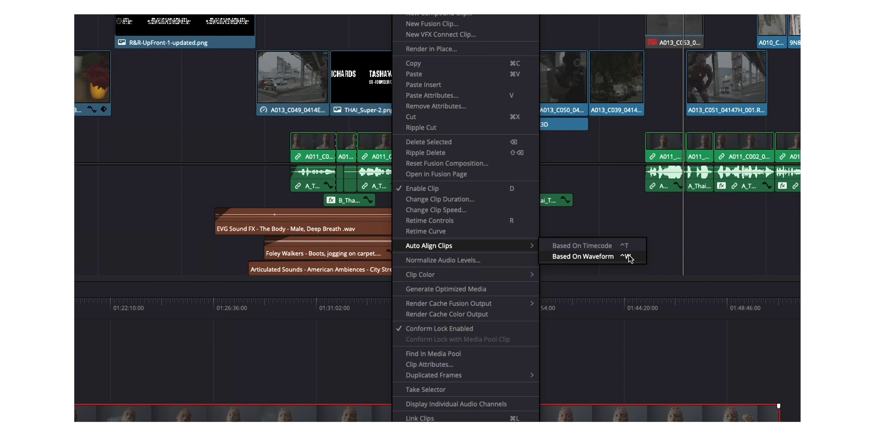
# Align the selected clips by waveform, then clear the Opt+F shortcut from Select Clips Forward on This Track
pyautogui.click(629, 258)
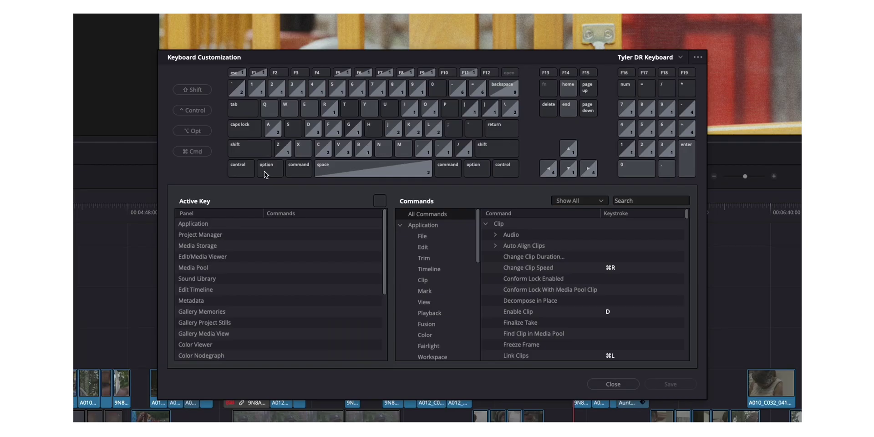
pyautogui.click(264, 171)
pyautogui.click(334, 128)
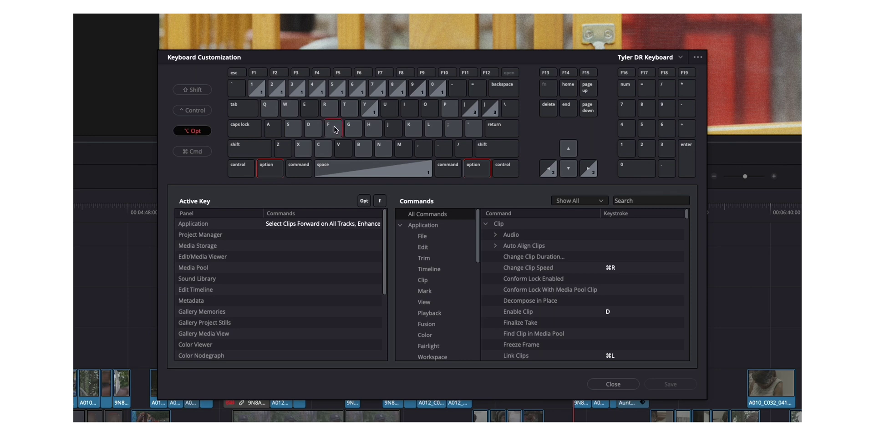
pyautogui.click(305, 228)
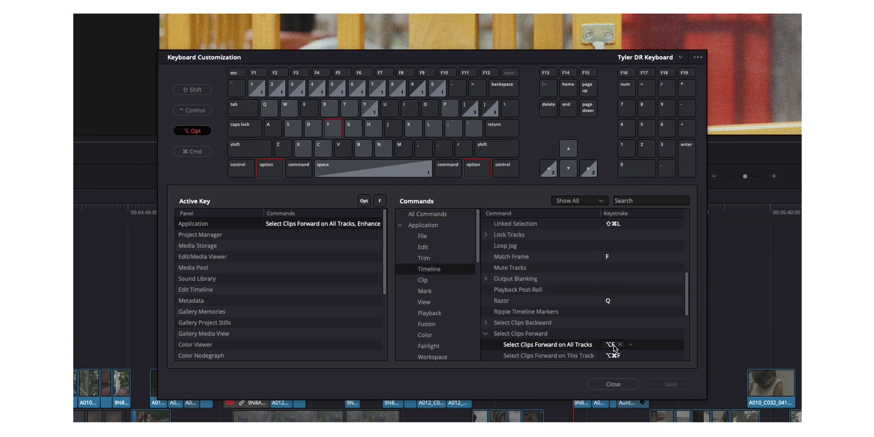
pyautogui.scroll(-1, 600, 347)
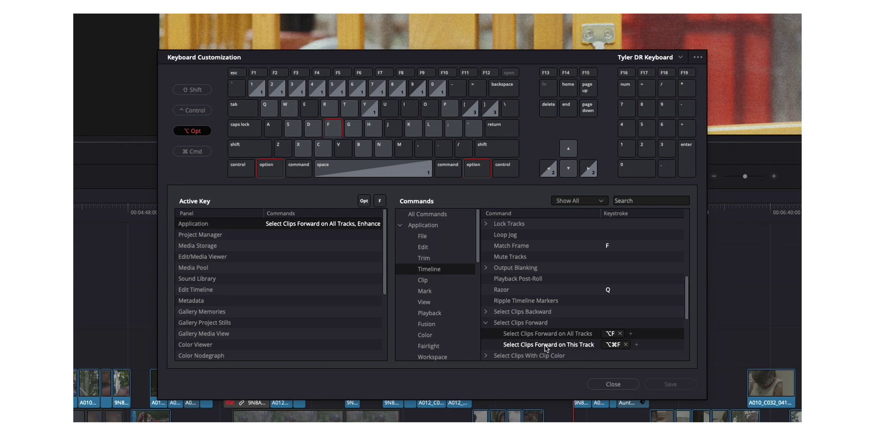
pyautogui.click(626, 345)
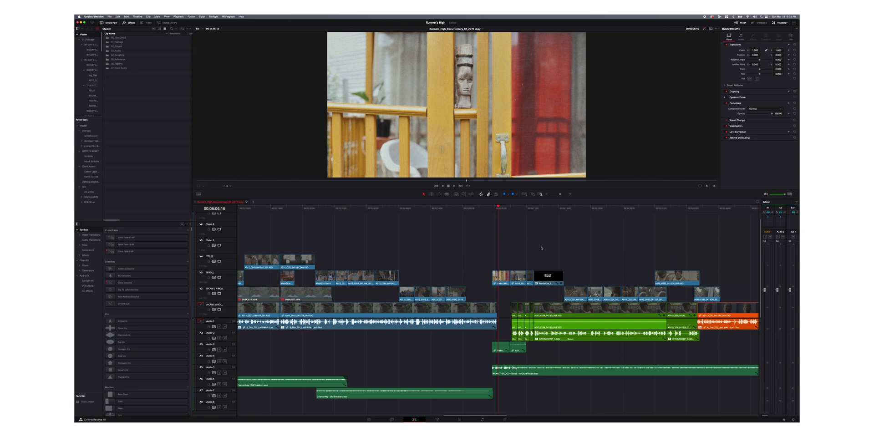
# Select clips forward on all tracks with Option+F, then zoom the timeline to fit with Shift+Z
pyautogui.hotkey('alt', 'f')
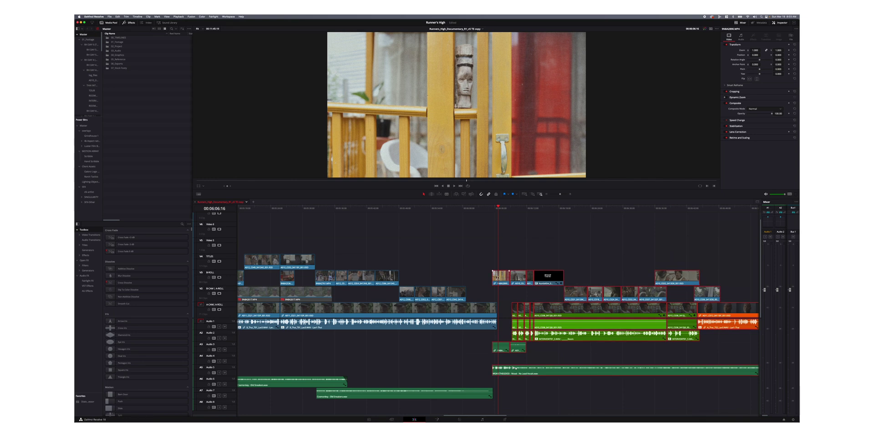
pyautogui.hotkey('shift', 'z')
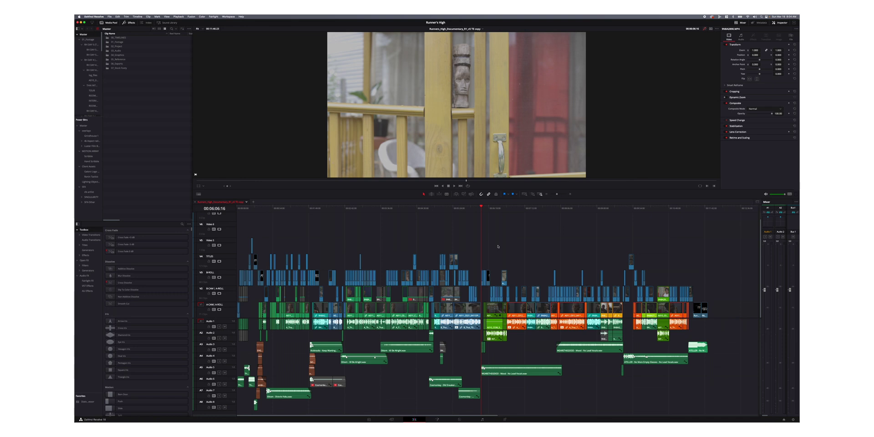
pyautogui.press('super+equal')
pyautogui.press('space')
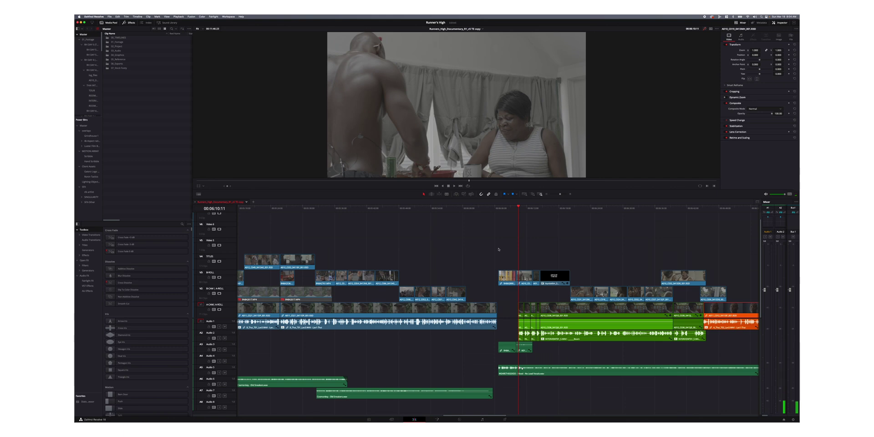
pyautogui.press('space')
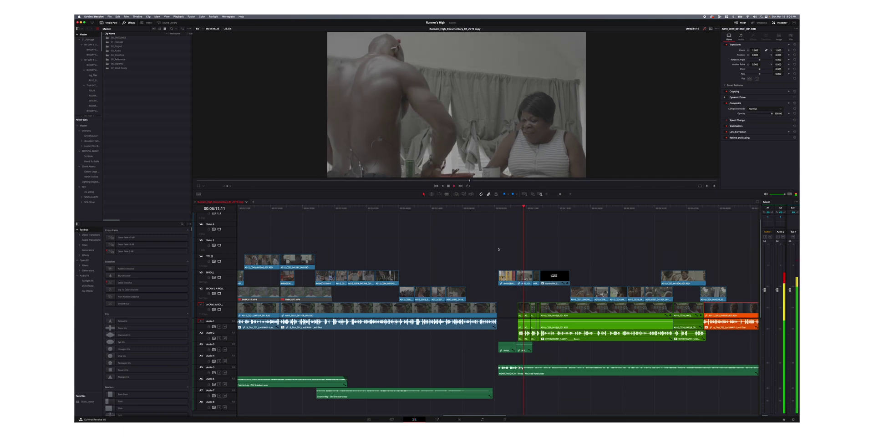
pyautogui.press('space')
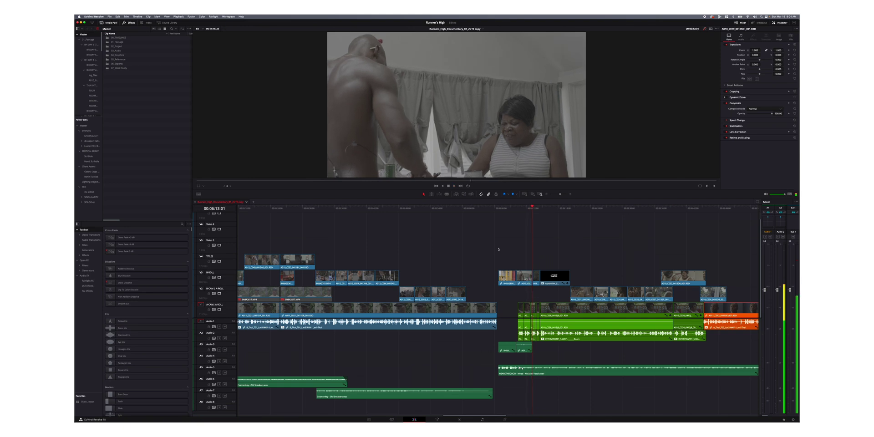
pyautogui.press('j')
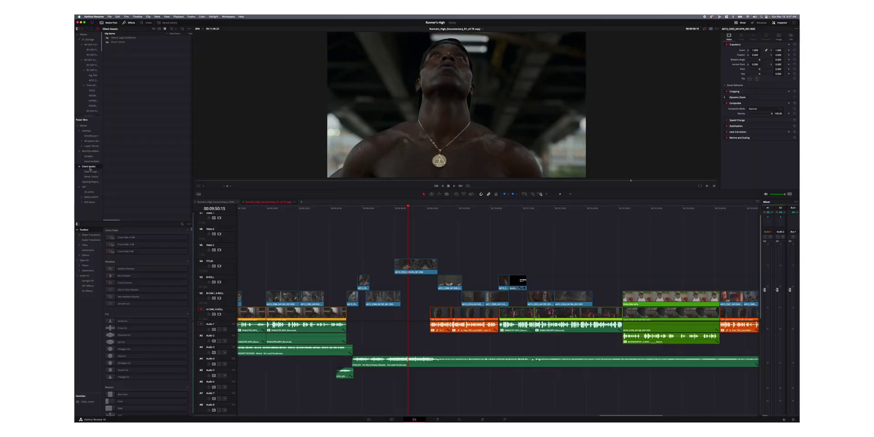
# Preview the RoninDragon1 copy.png and GATORS_Logo_Gray.png logos from the Client Assets power bins
pyautogui.click(121, 39)
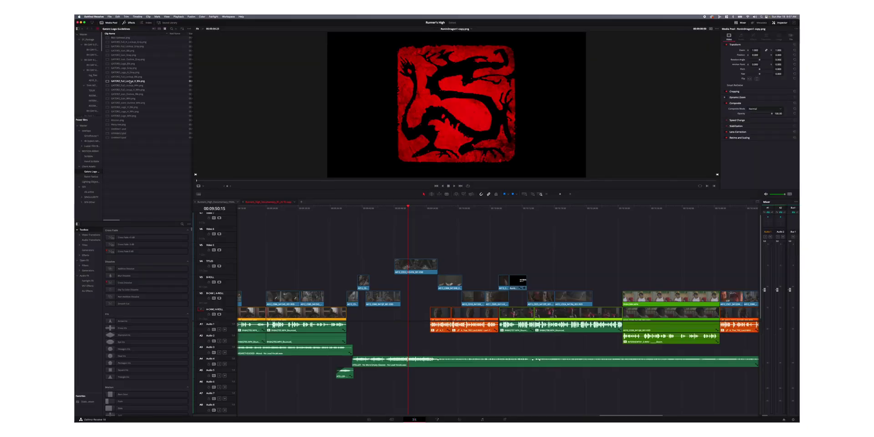
pyautogui.click(131, 69)
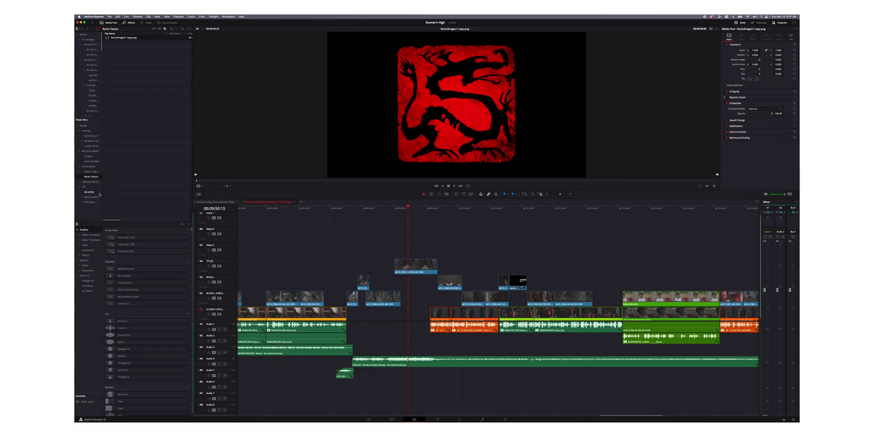
# Show the sfx artist power bin's sound-effect audio files in the Media Pool
pyautogui.click(89, 193)
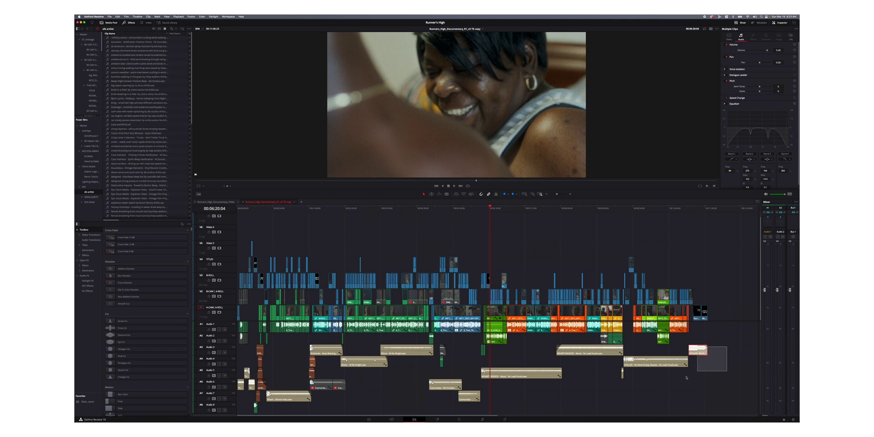
pyautogui.moveTo(686, 378); pyautogui.dragTo(660, 389)
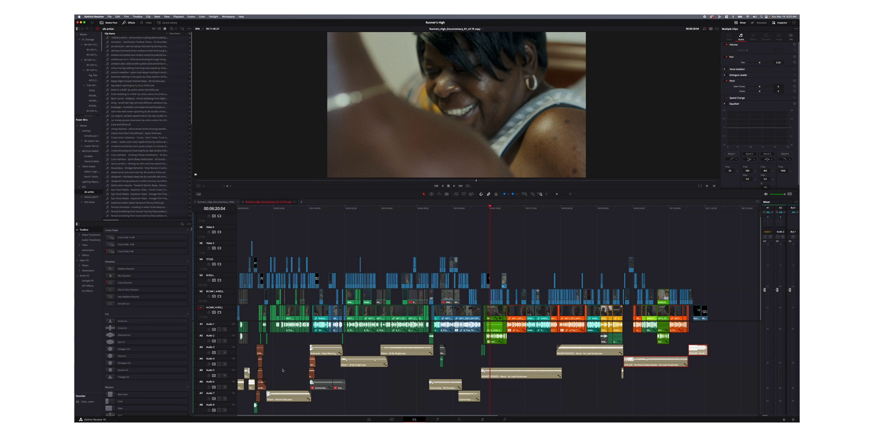
# Deselect the current clips and set the WEARETHEGOOD clip on Audio 5 to Tan
pyautogui.click(524, 365)
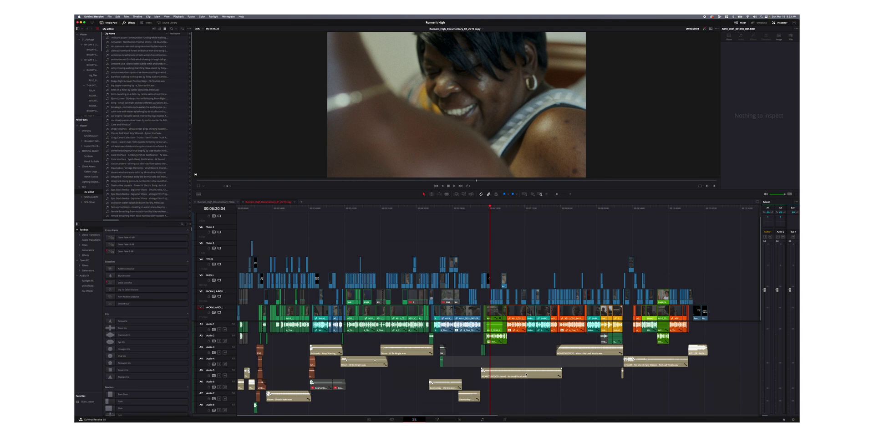
pyautogui.rightClick(527, 375)
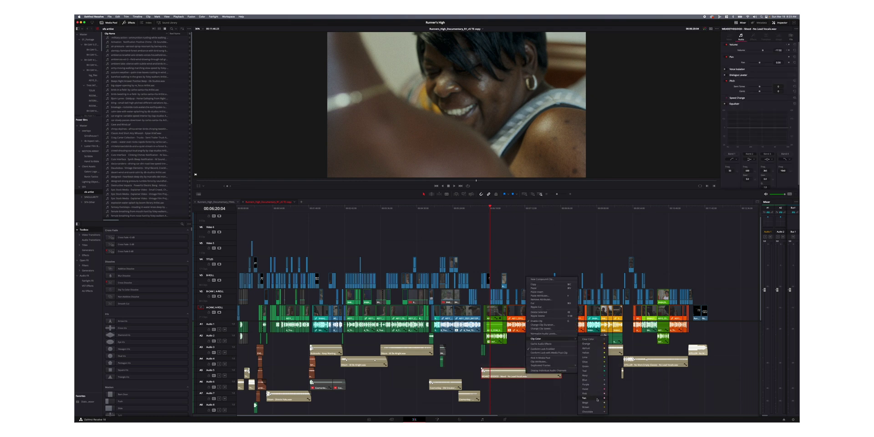
pyautogui.click(597, 399)
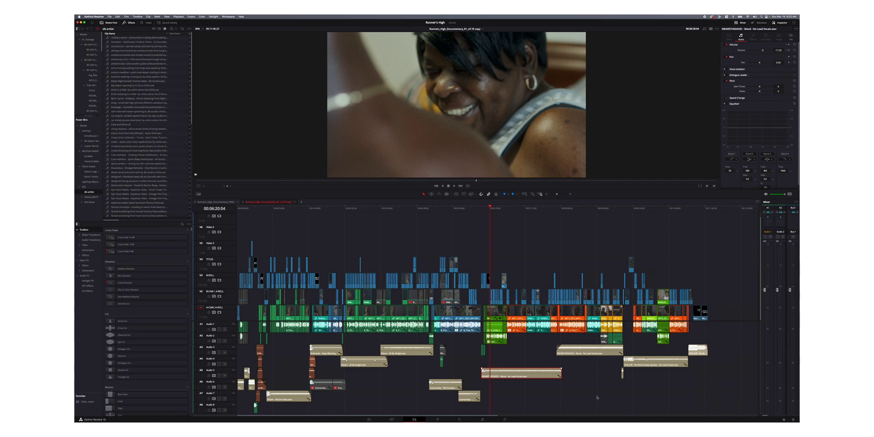